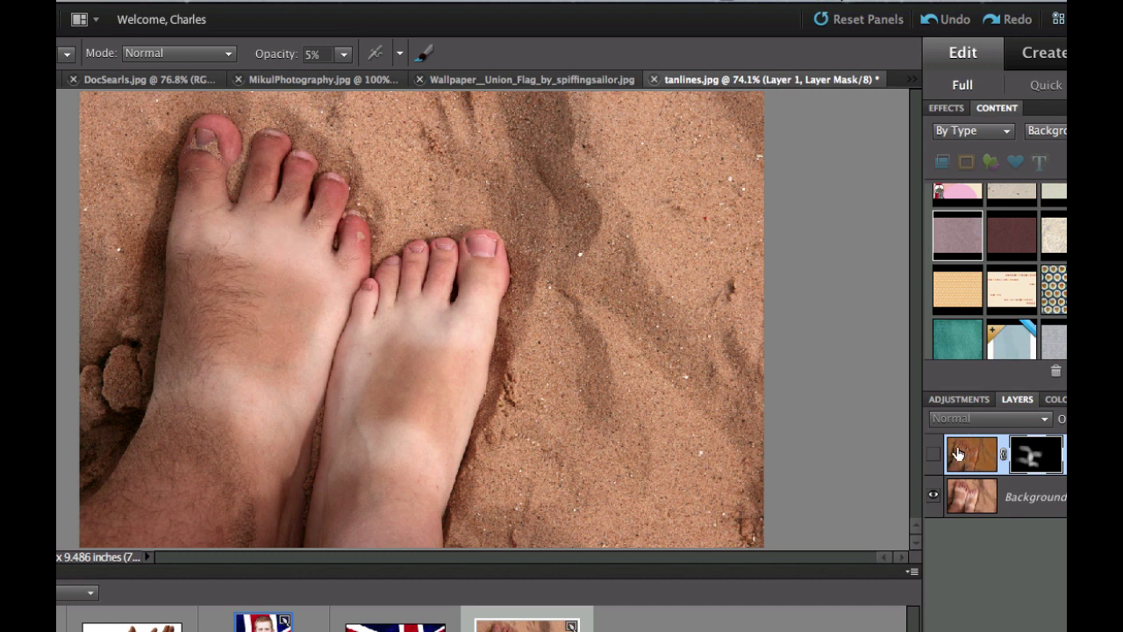
Show, hide, then show Layer 1 again to compare the tan lines before and after
click(933, 460)
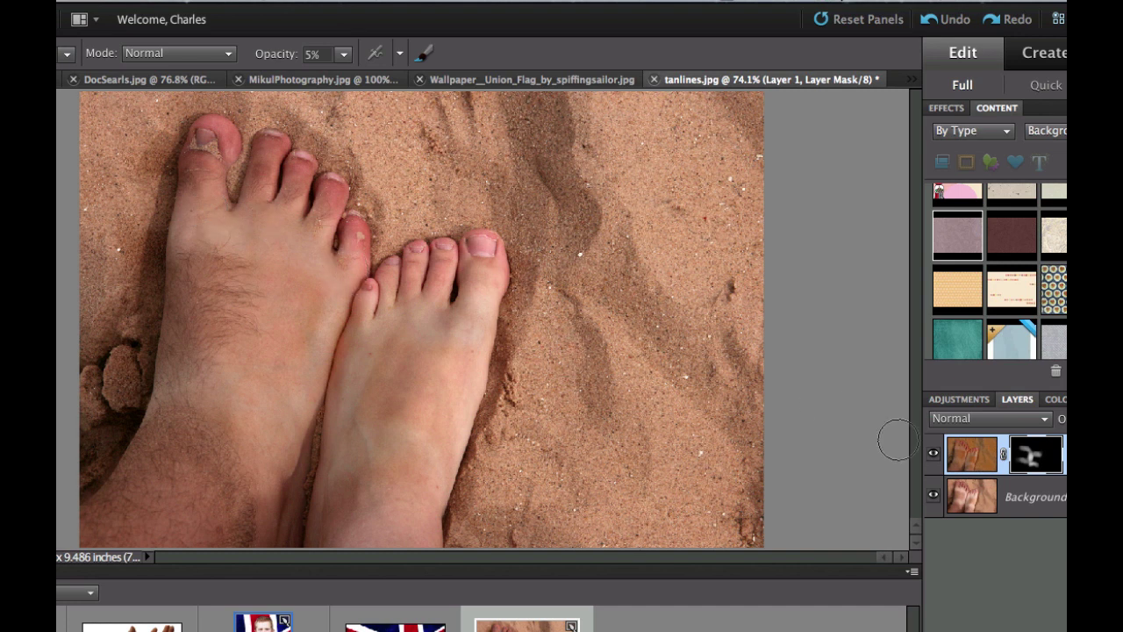
click(933, 458)
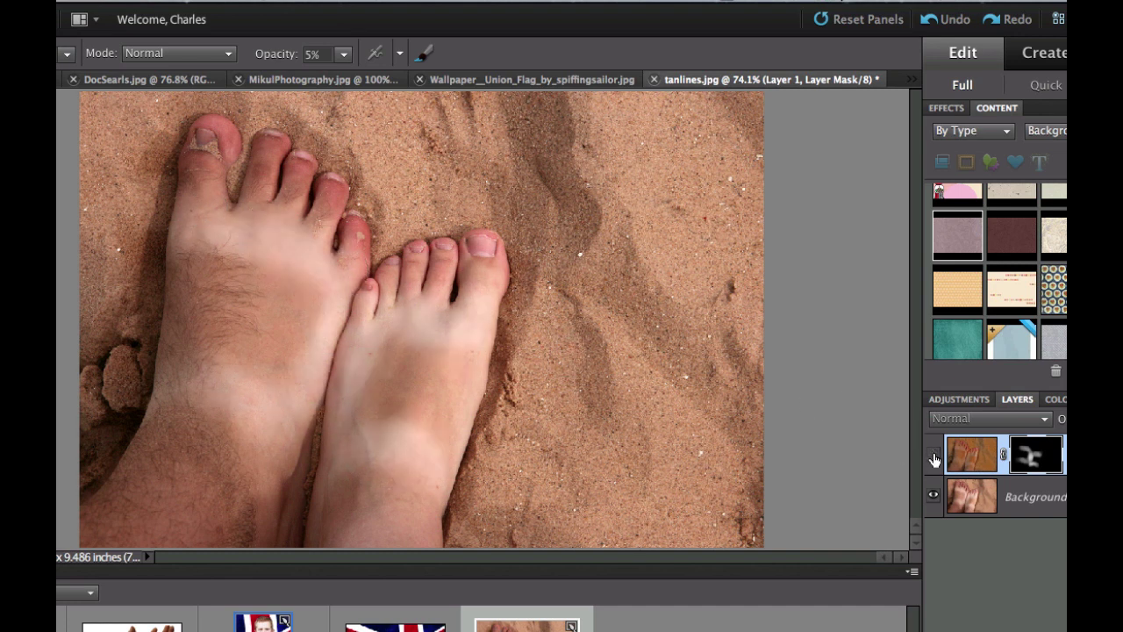
click(934, 458)
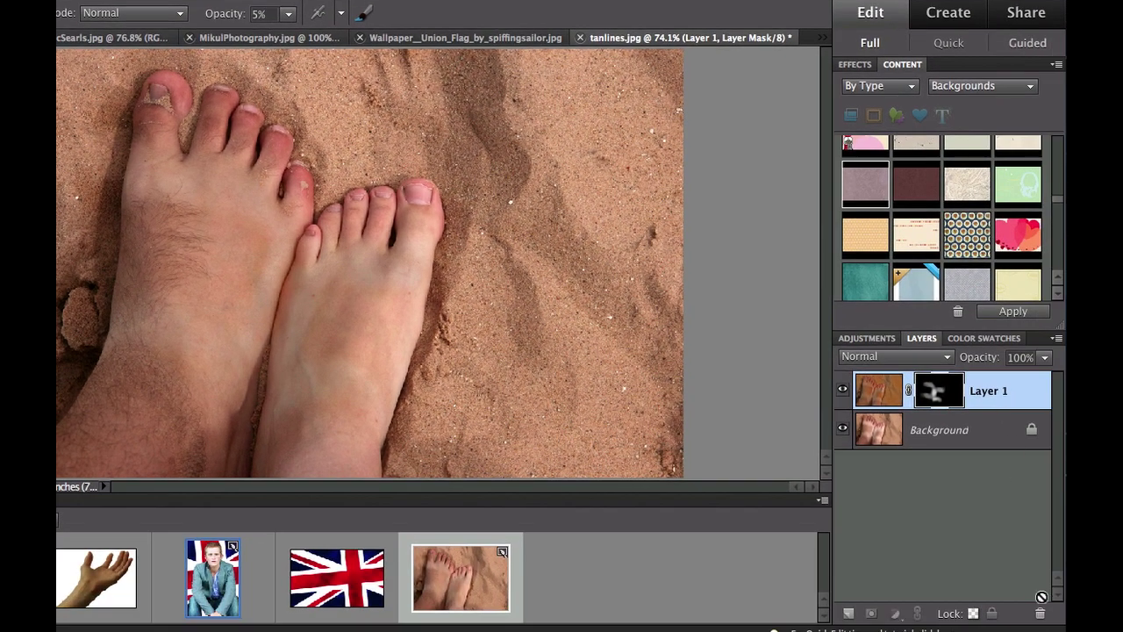
Delete the masked Layer 1 and duplicate the Background layer with Cmd+J
click(1041, 612)
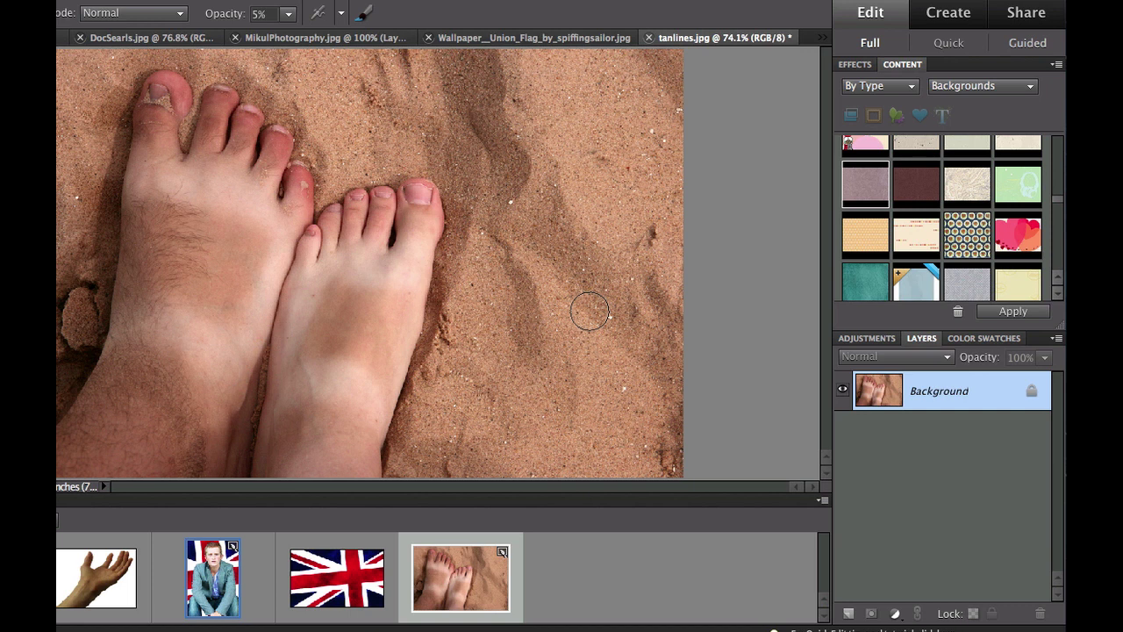
key(super+j)
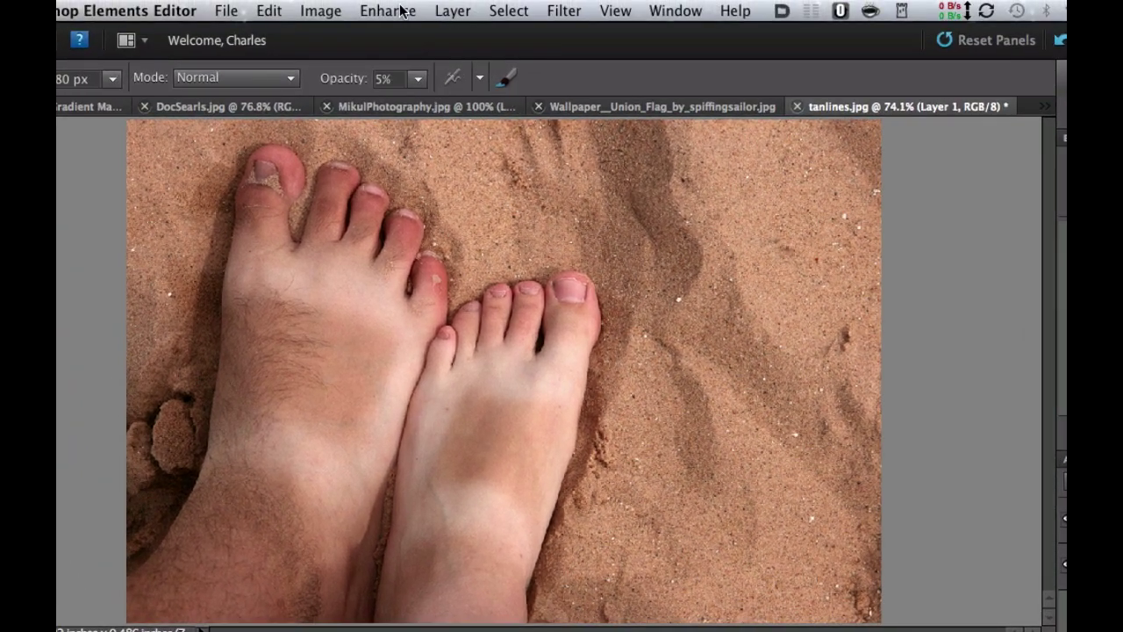
Apply Shadows/Highlights to Layer 1: Lighten Shadows 0, Darken Highlights 100%, Midtone Contrast −26%
click(402, 11)
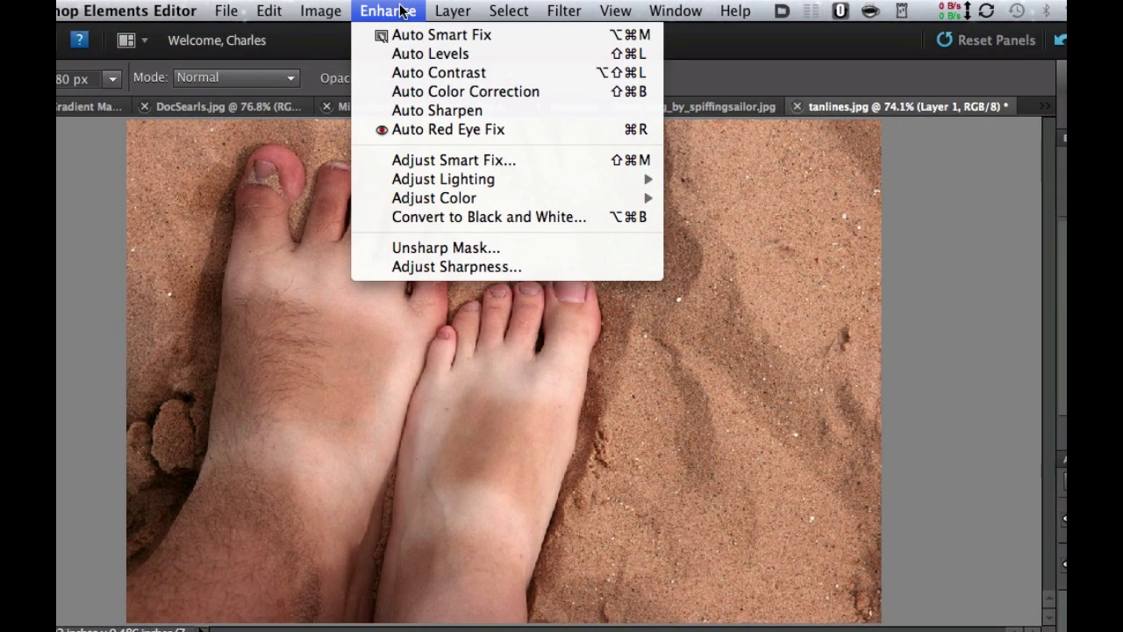
mouse_move(433, 205)
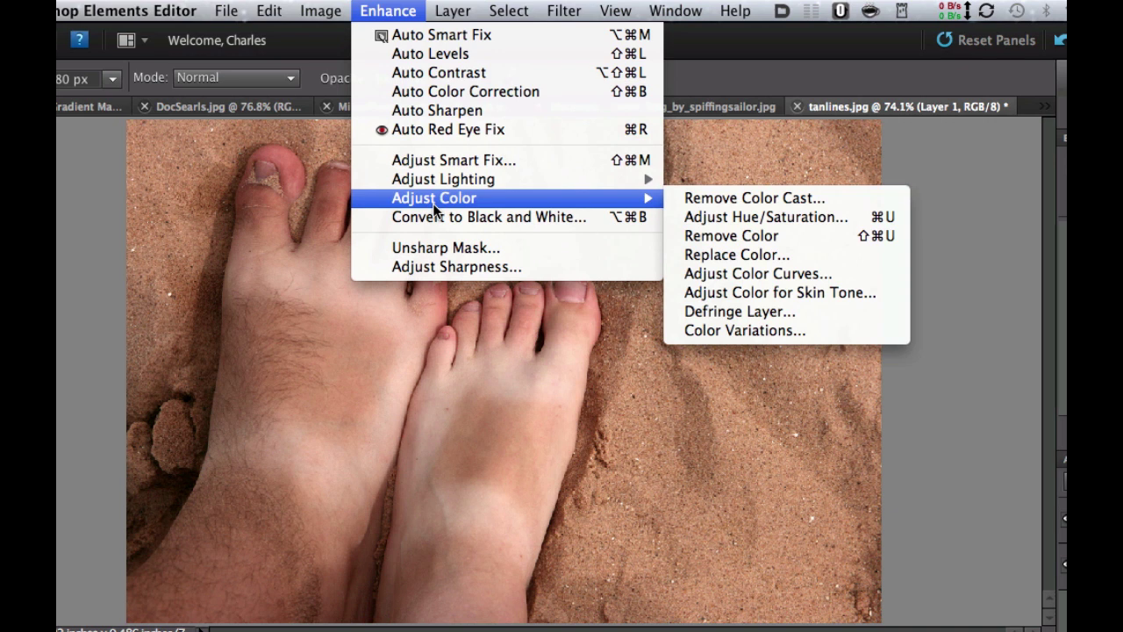
mouse_move(430, 176)
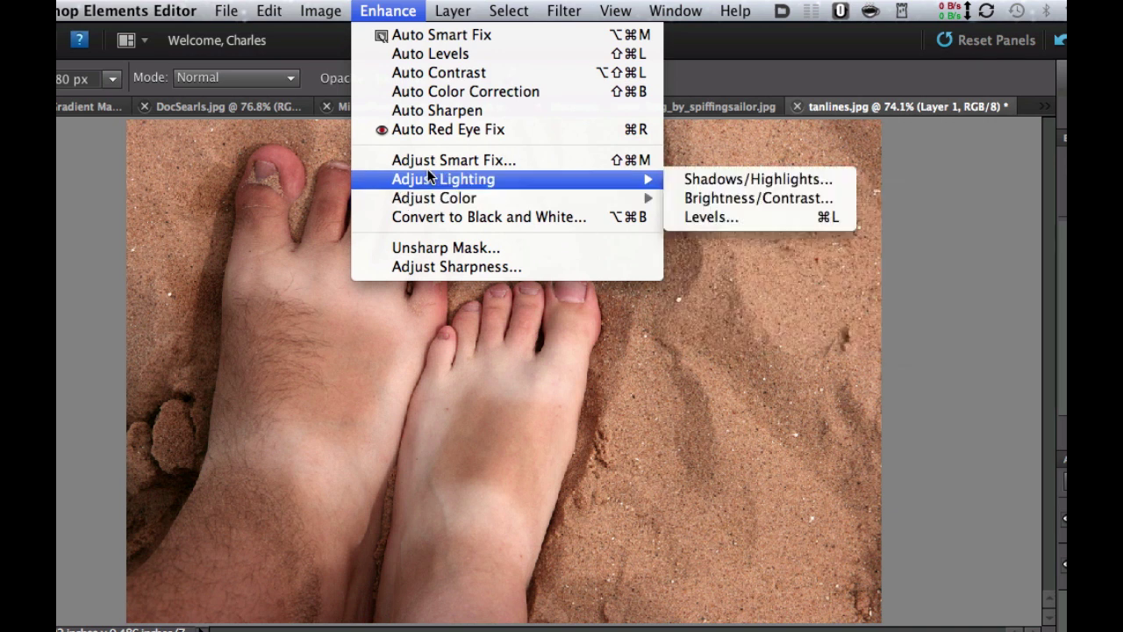
click(697, 181)
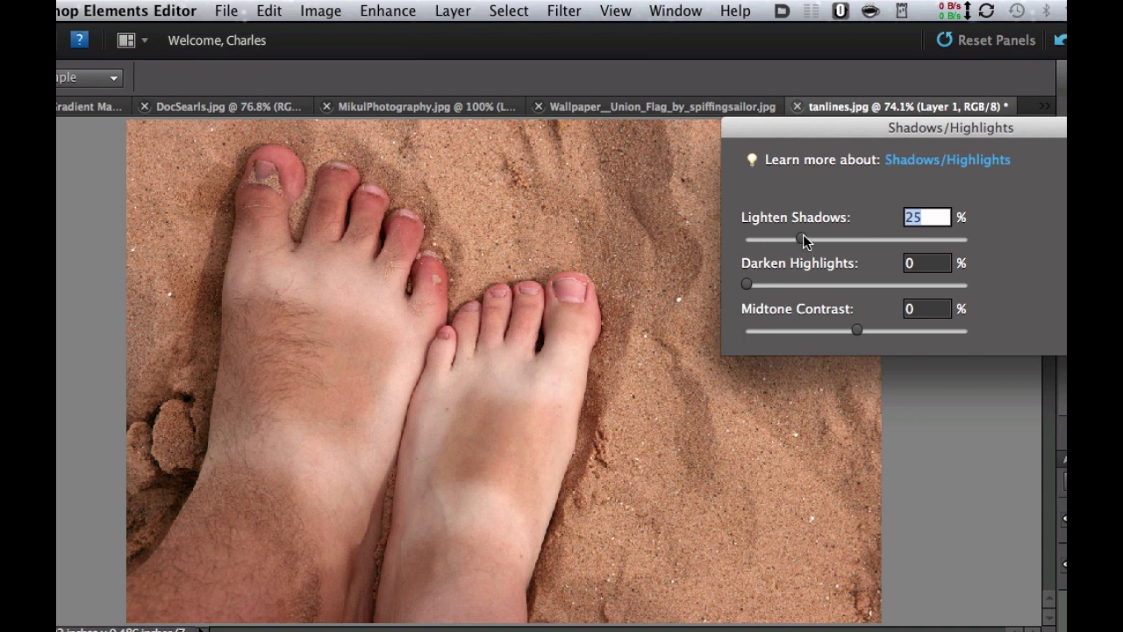
drag(803, 234, 730, 237)
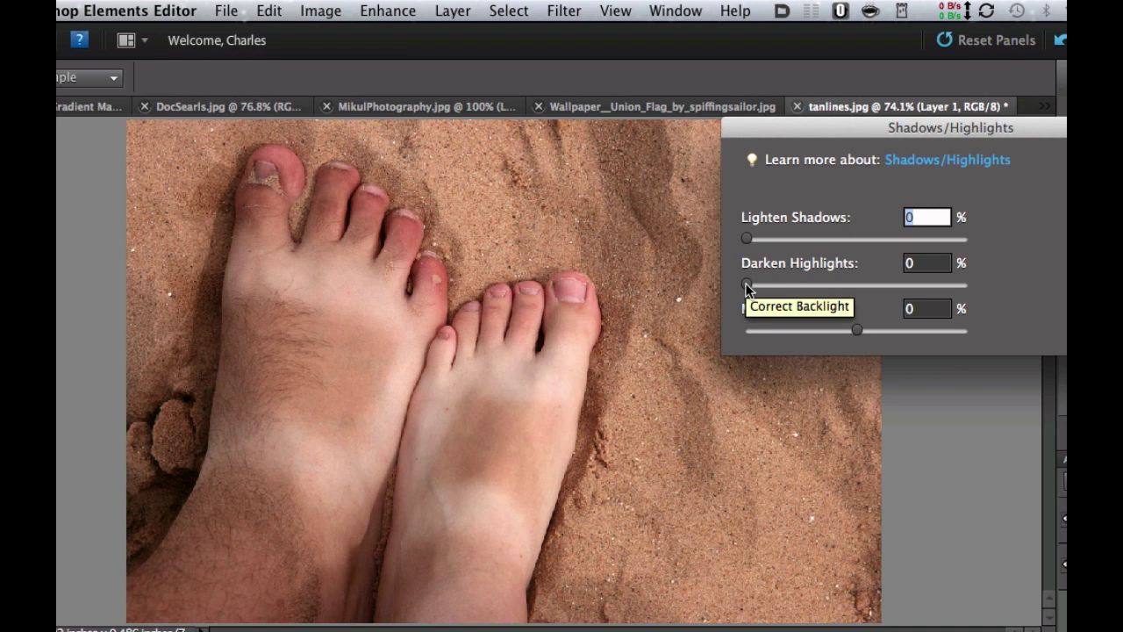
drag(745, 285, 790, 285)
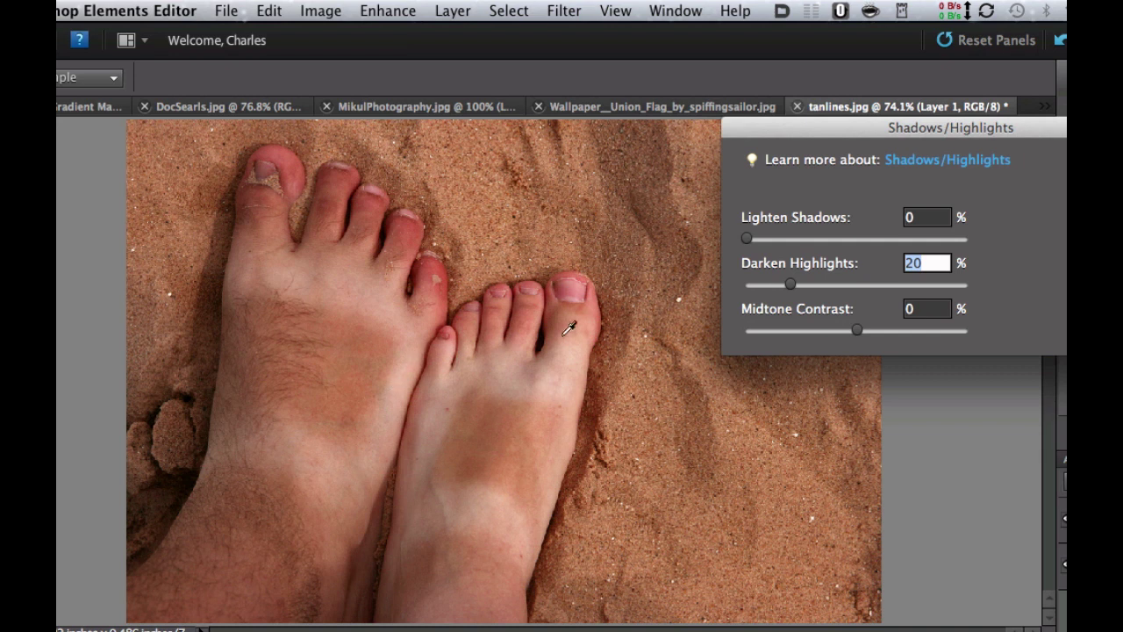
drag(793, 283, 996, 285)
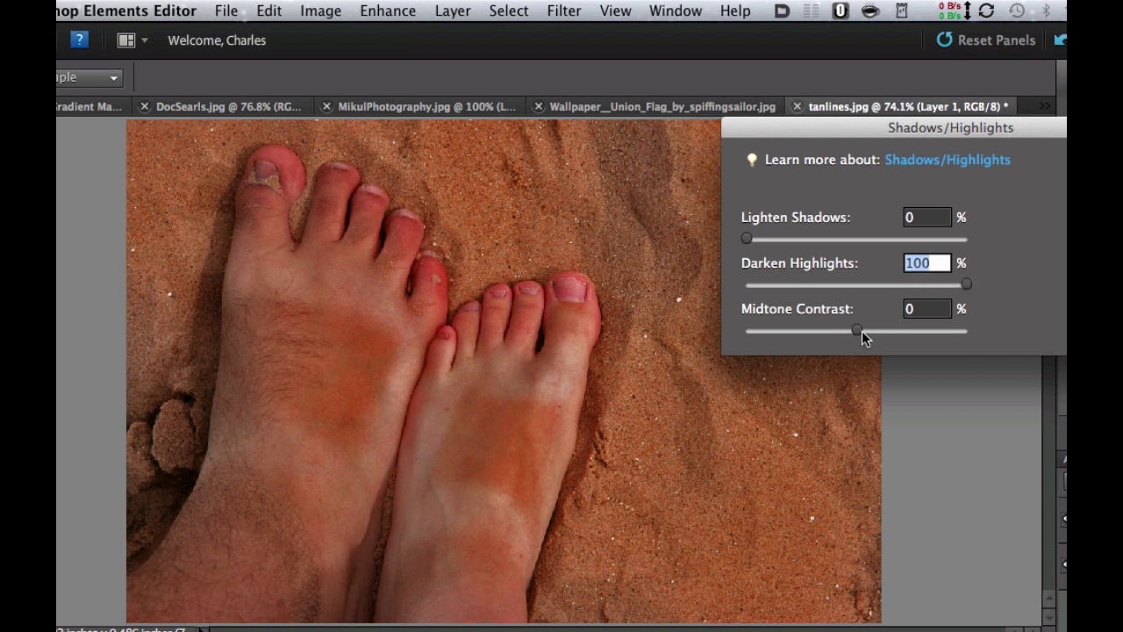
drag(858, 330, 829, 335)
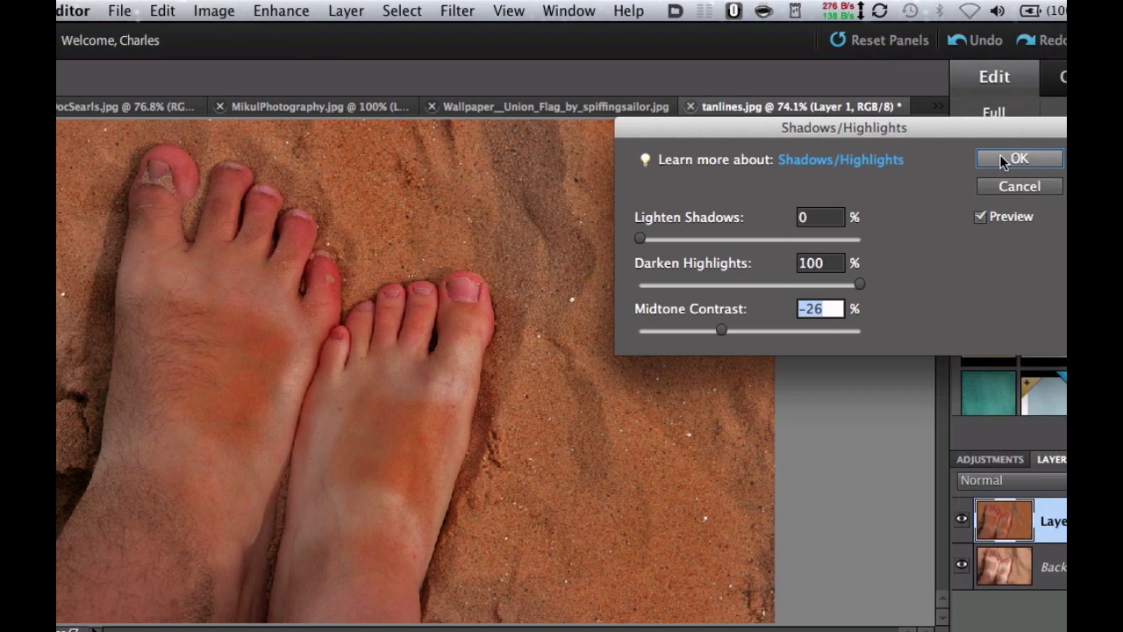
click(1018, 159)
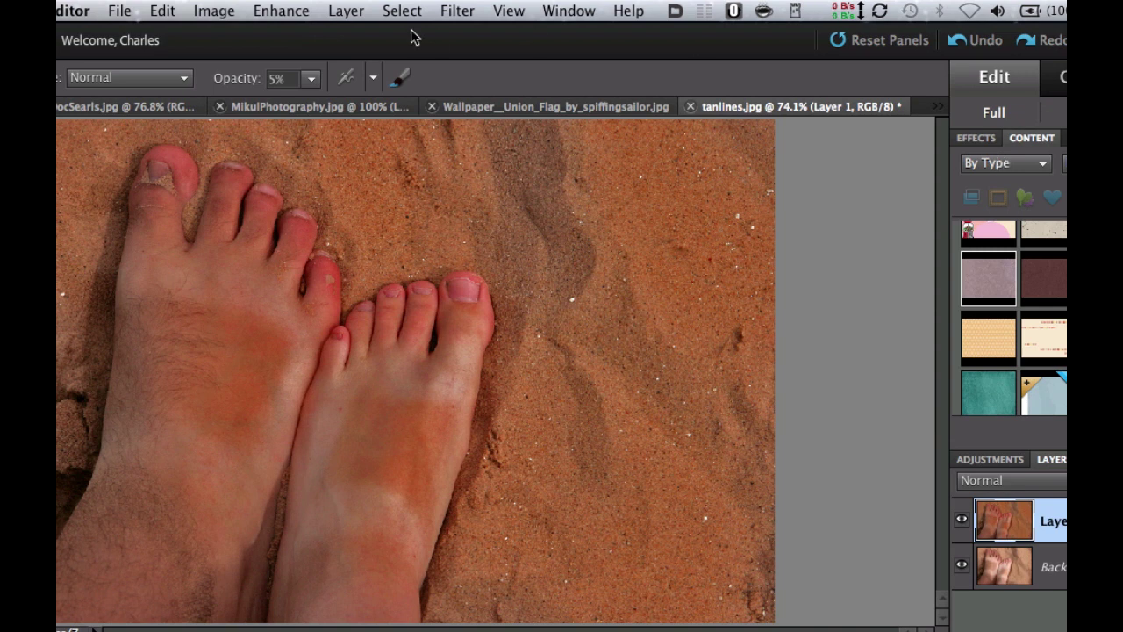
Apply Adjust Color for Skin Tone sampled from the feet, with Tan increased and Blush reduced
click(282, 9)
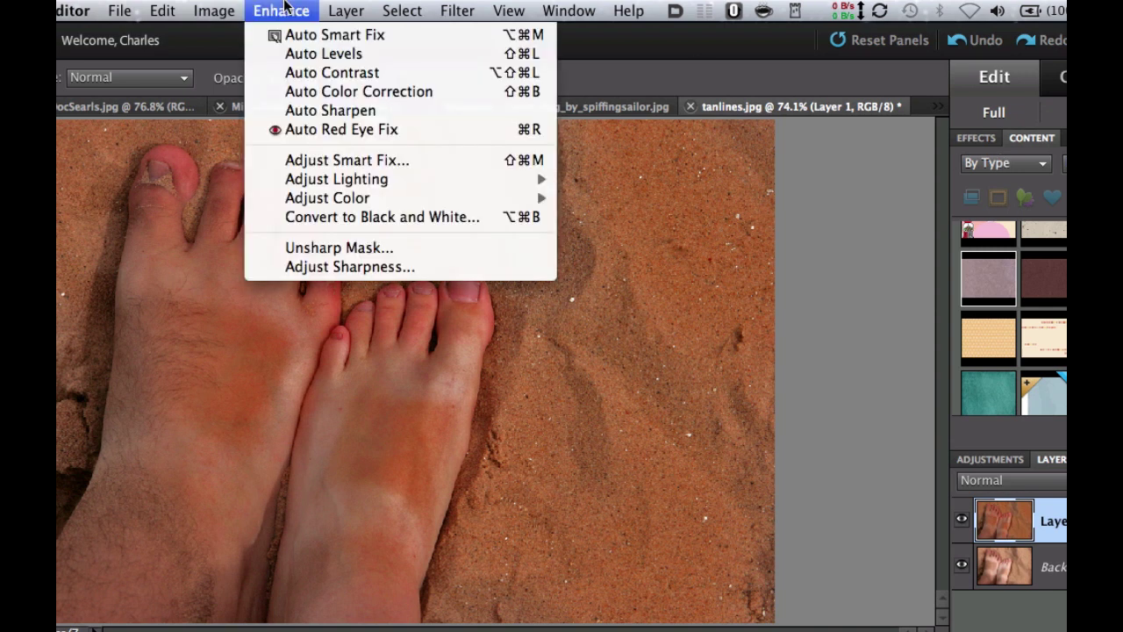
mouse_move(306, 200)
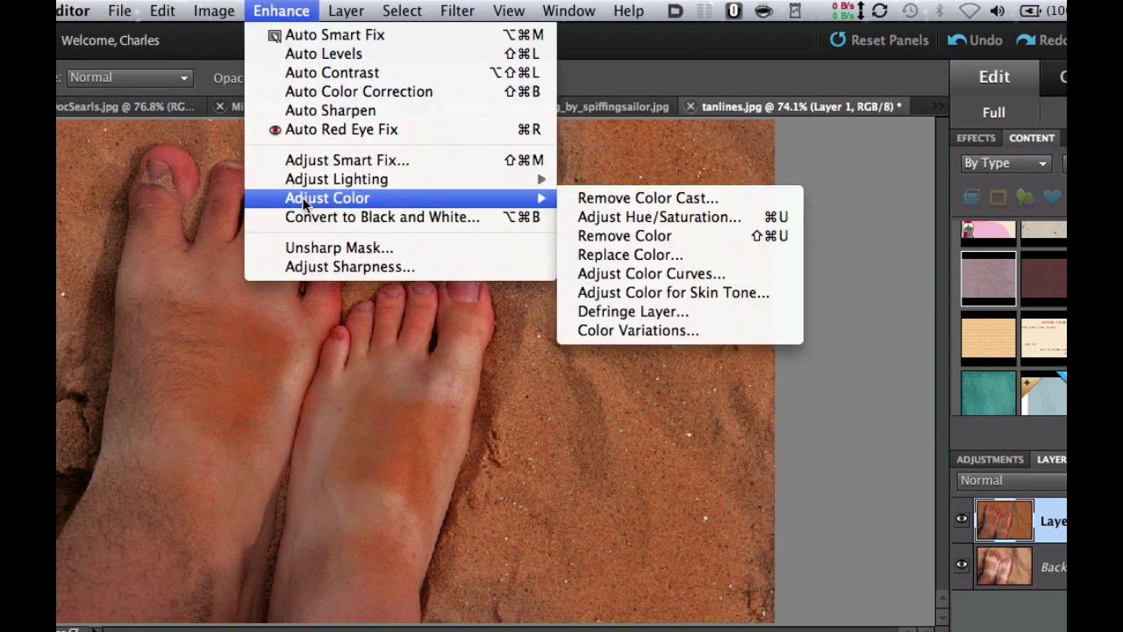
click(633, 294)
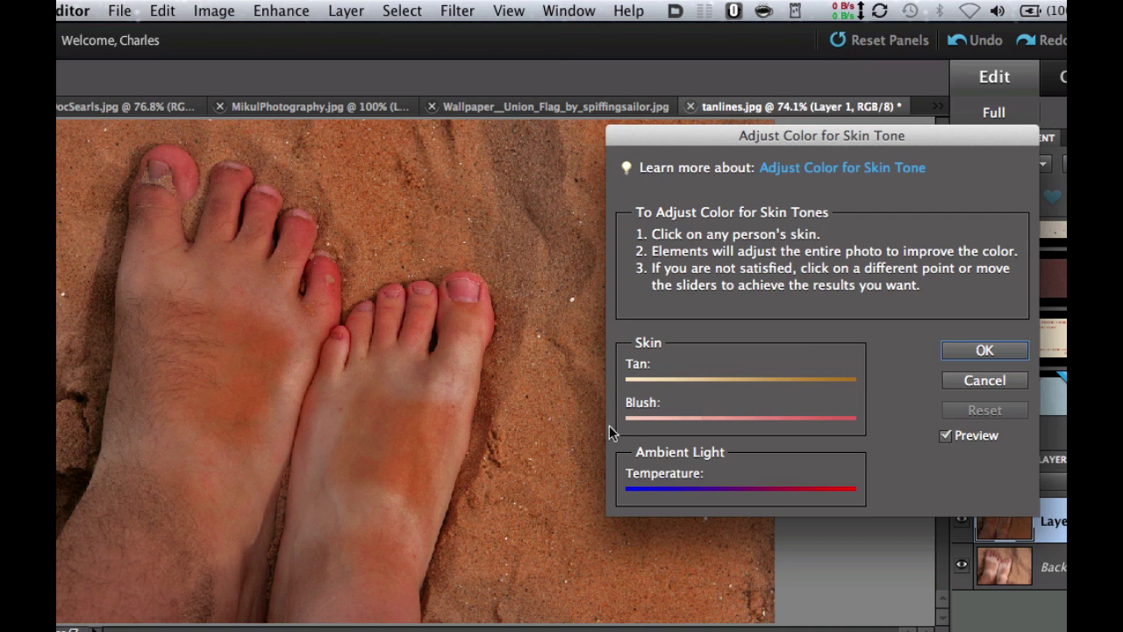
click(319, 429)
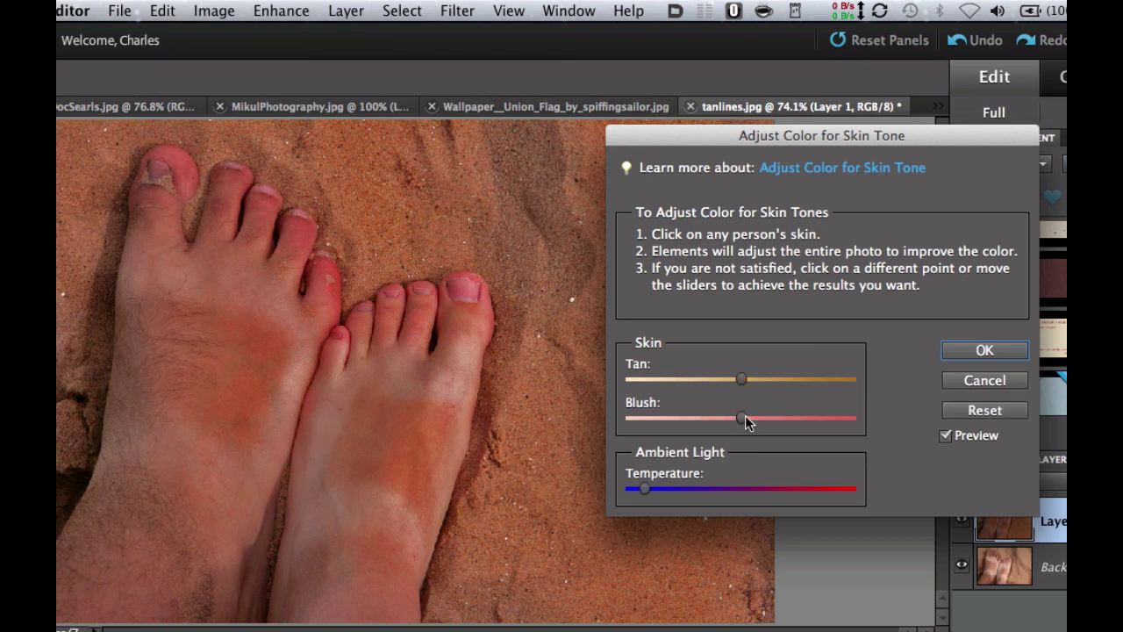
drag(744, 422, 693, 422)
drag(739, 380, 812, 384)
click(802, 380)
click(974, 350)
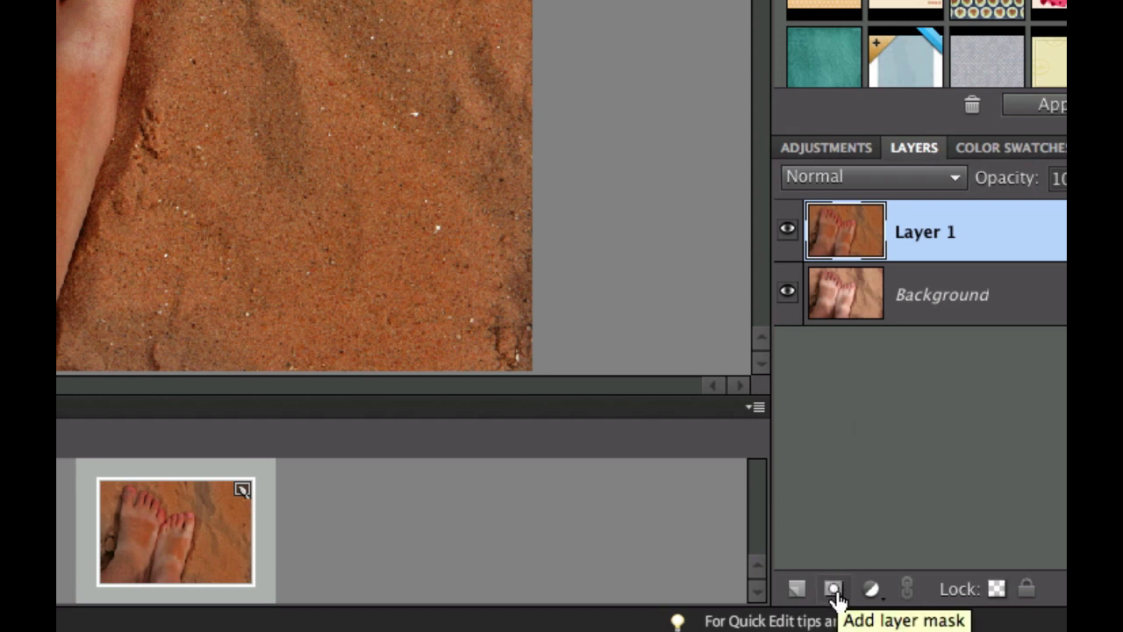
Add a layer mask to Layer 1 and fill it with Black via Edit > Fill Layer
click(834, 590)
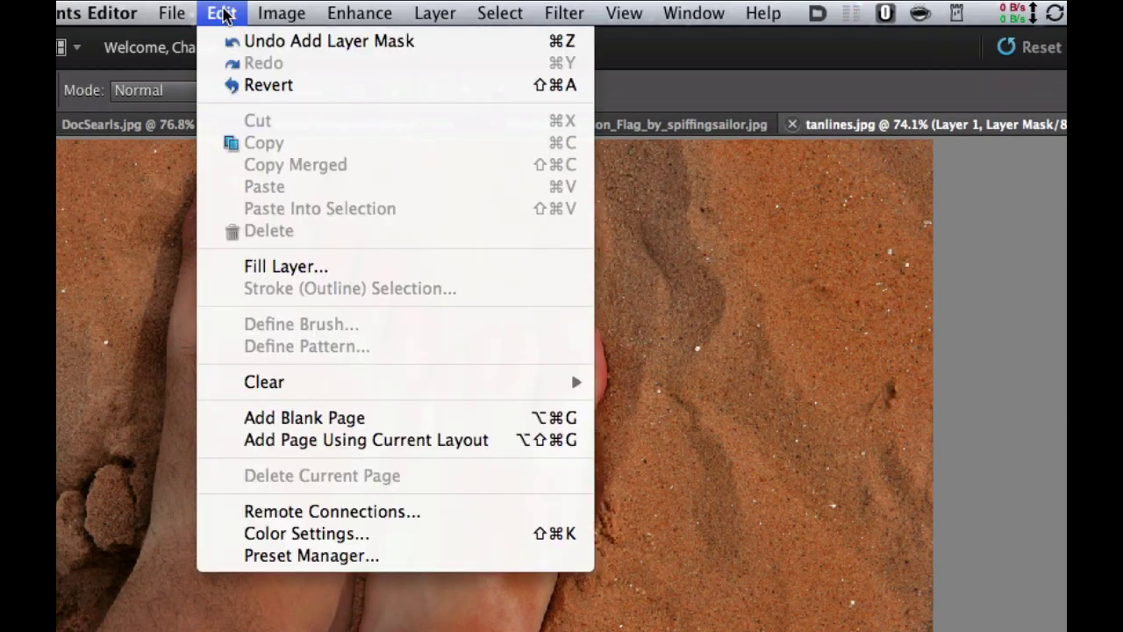
click(223, 14)
click(271, 265)
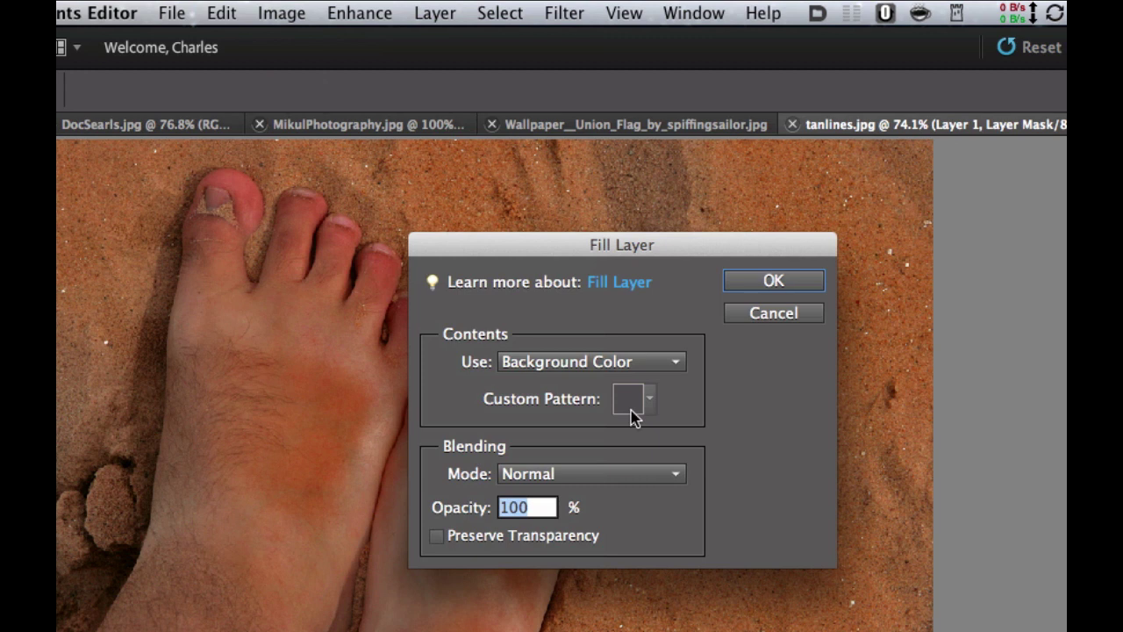
click(649, 369)
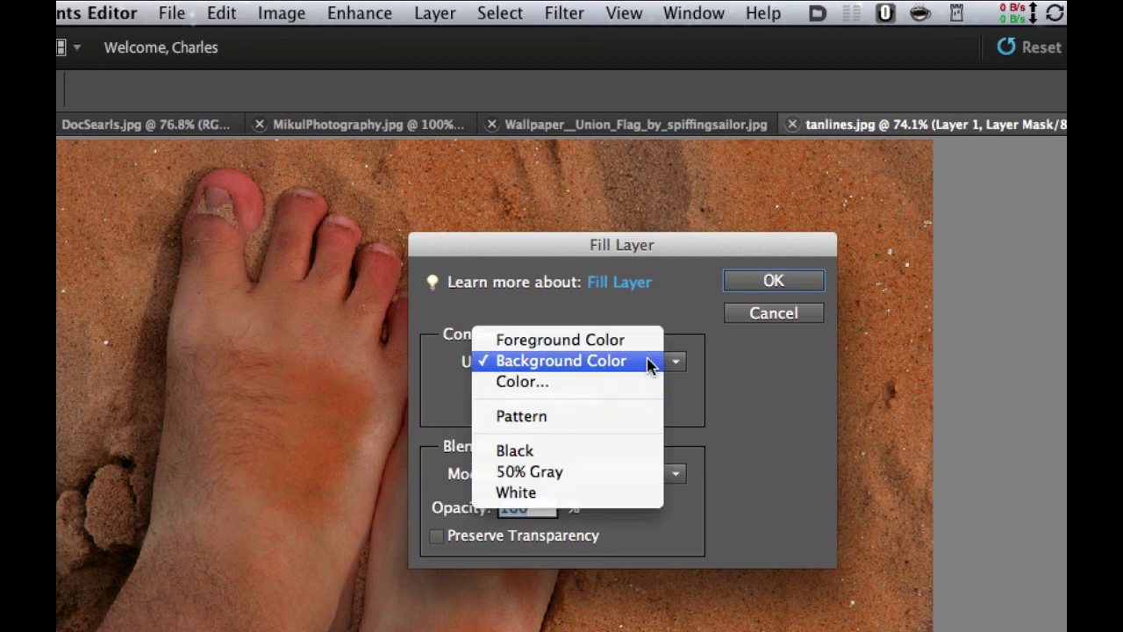
click(573, 450)
click(749, 282)
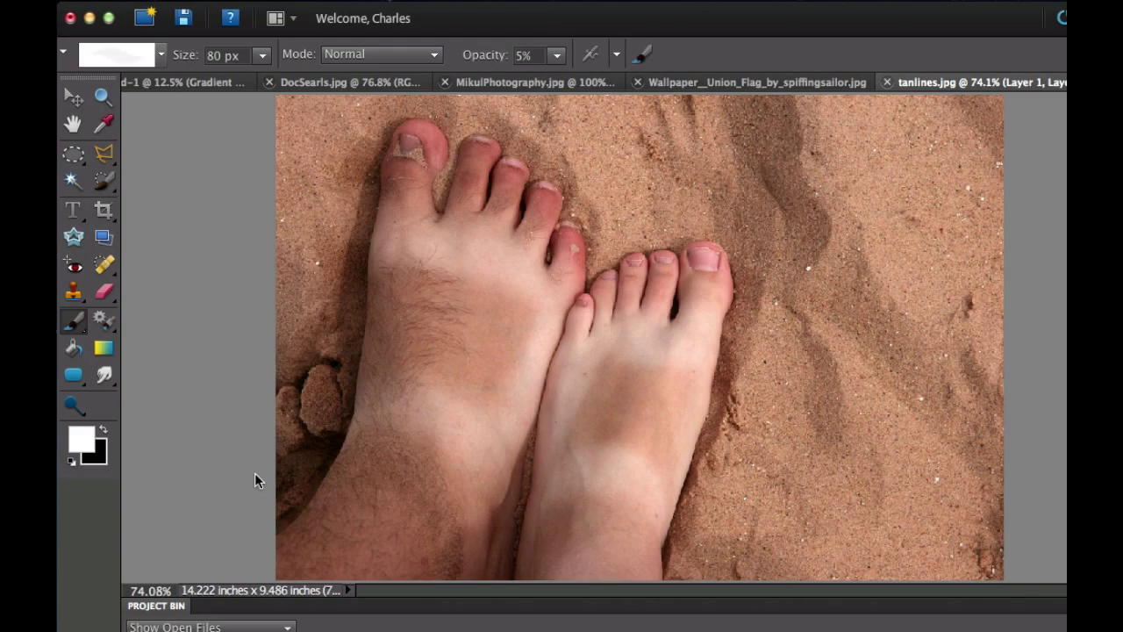
Reset colours so white is the foreground, select the Brush Tool, and show Additional Brush Options
key(d)
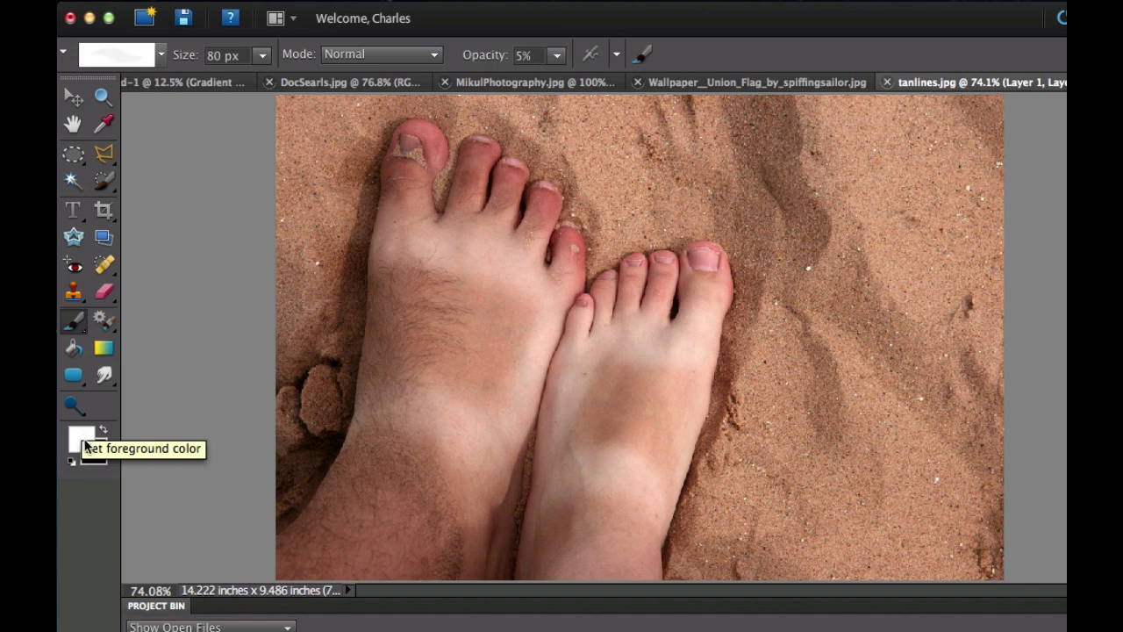
key(x)
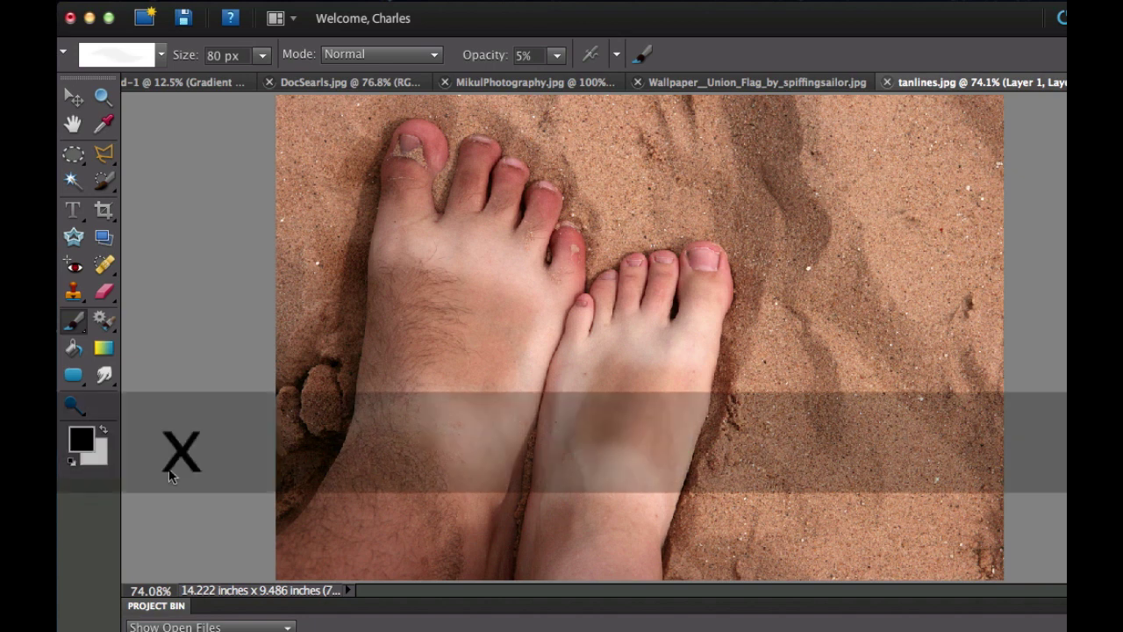
key(x)
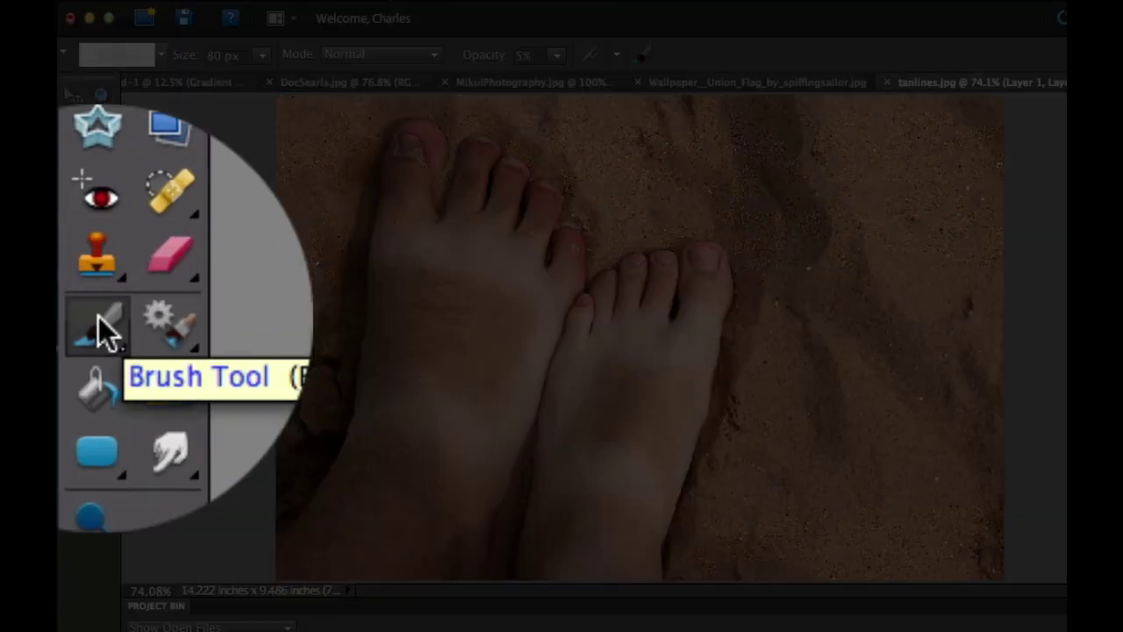
click(100, 324)
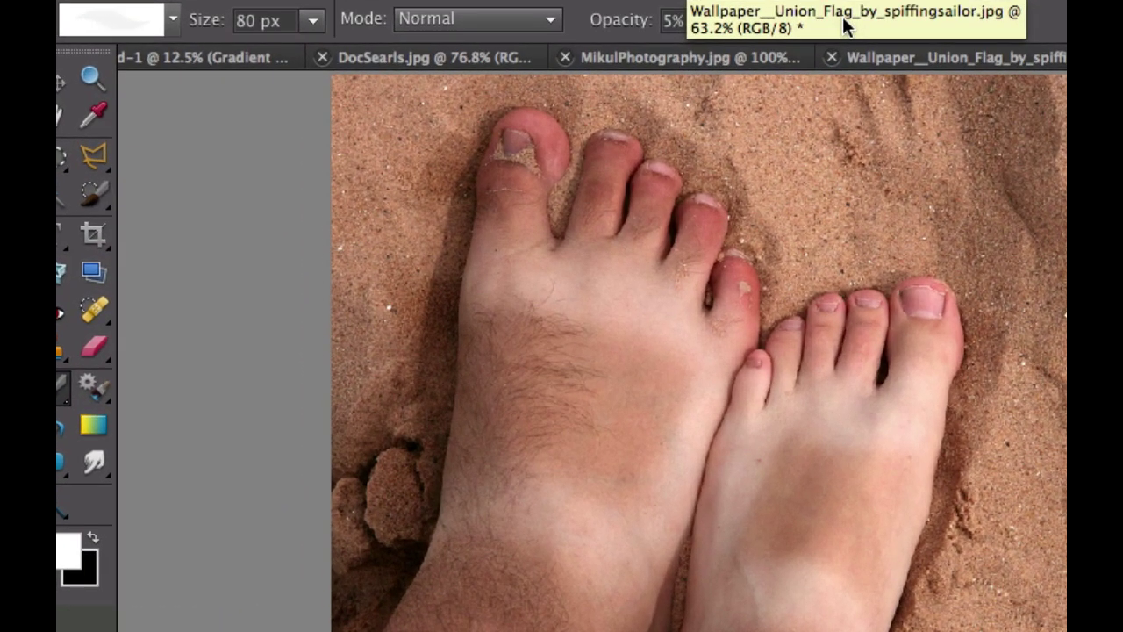
click(644, 55)
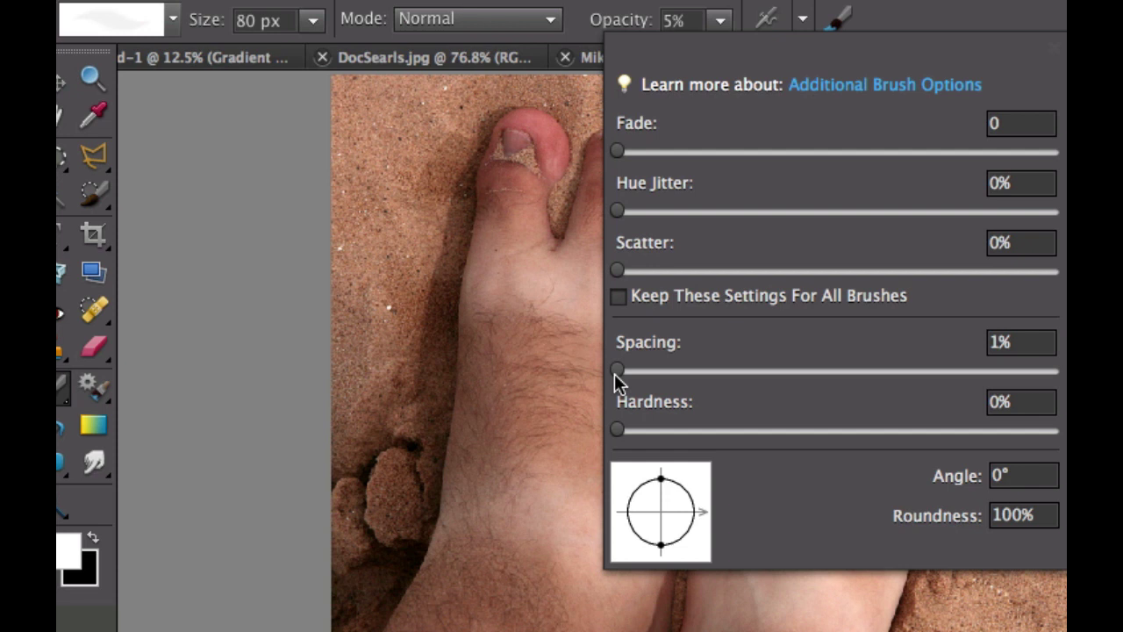
Set the brush opacity to 6% and paint white on the mask over the big toe
key(Tab)
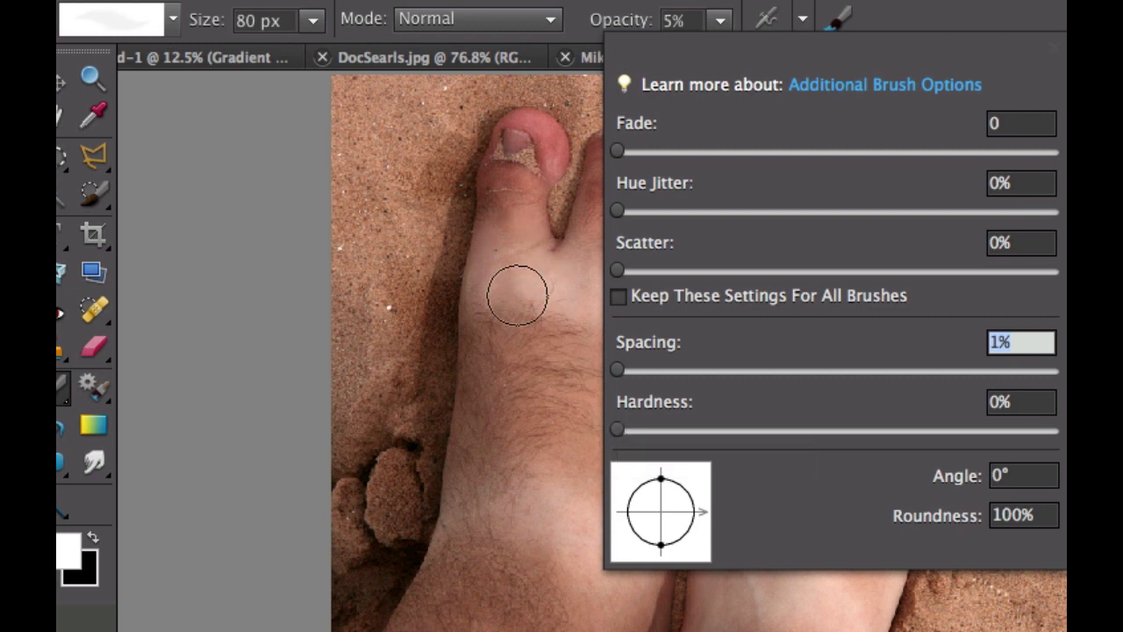
click(971, 10)
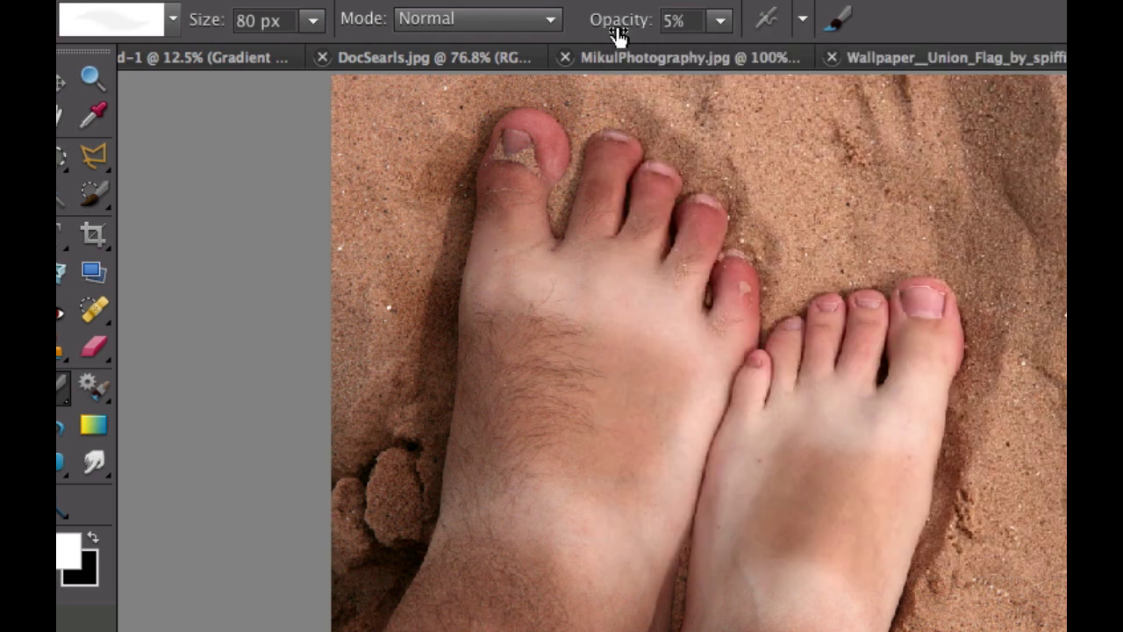
drag(618, 31, 595, 21)
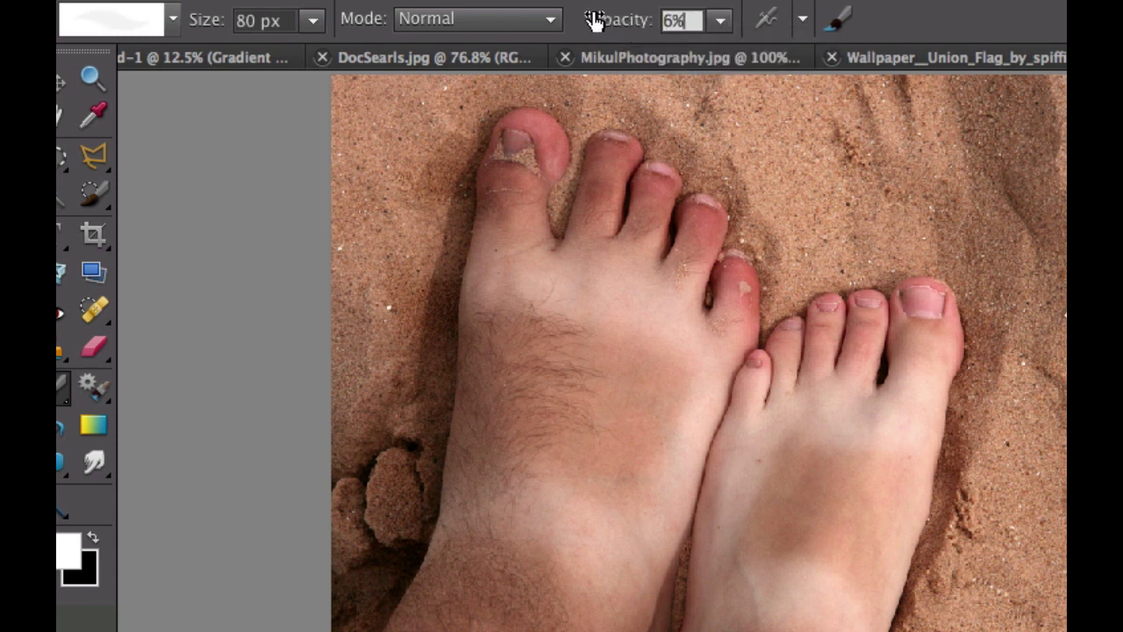
click(719, 21)
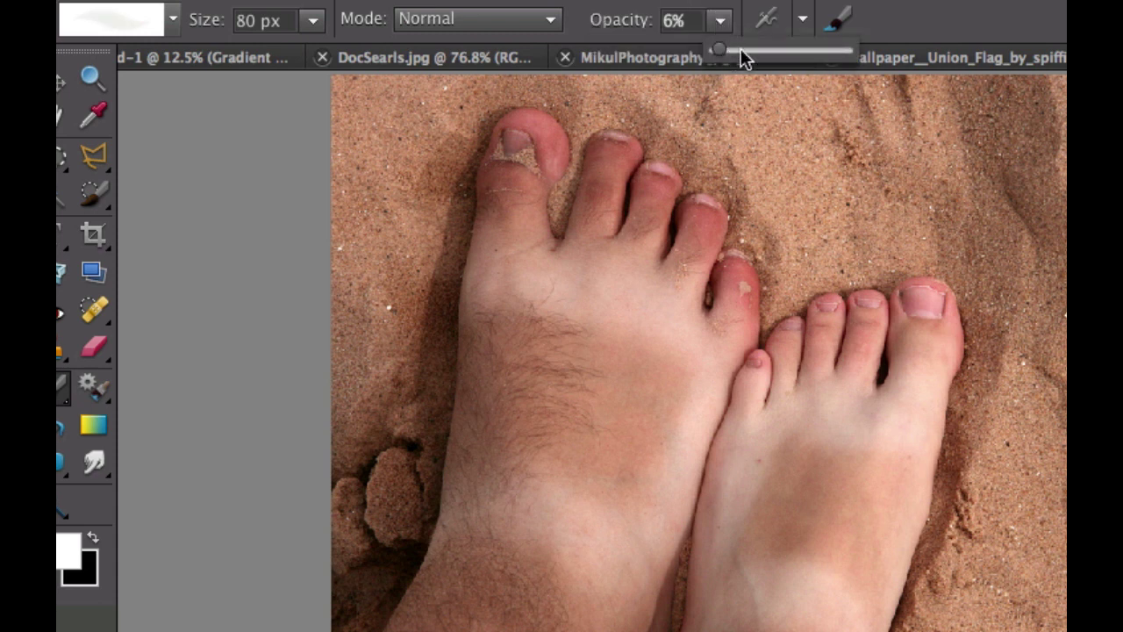
click(682, 3)
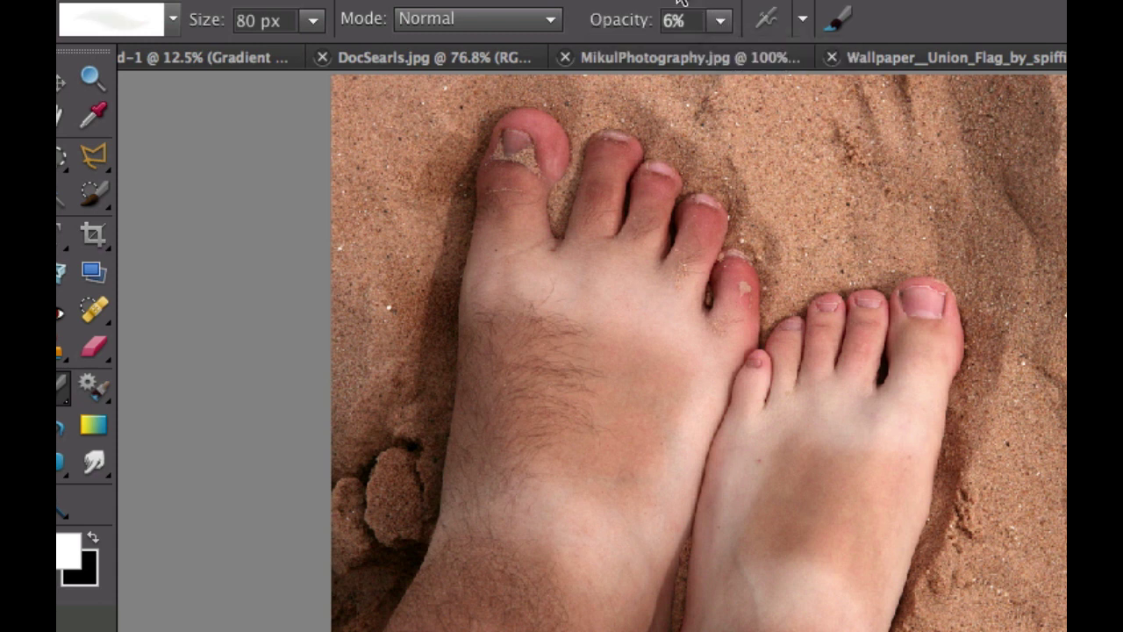
click(553, 160)
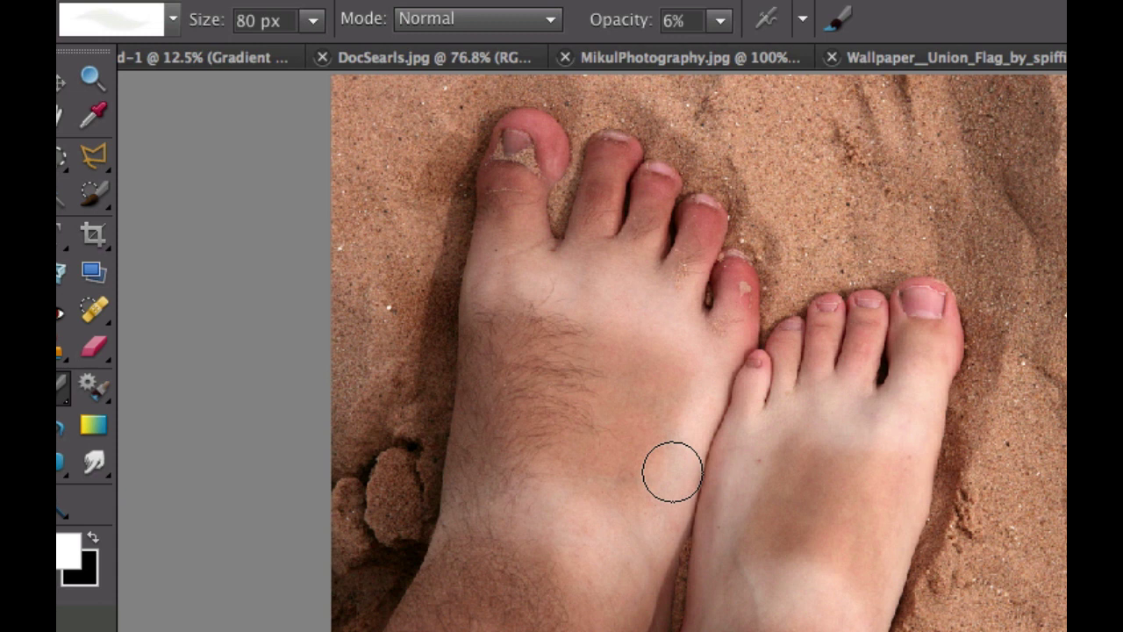
Shrink the brush to 70 px with the [ key for painting the tan lines
key(bracketleft)
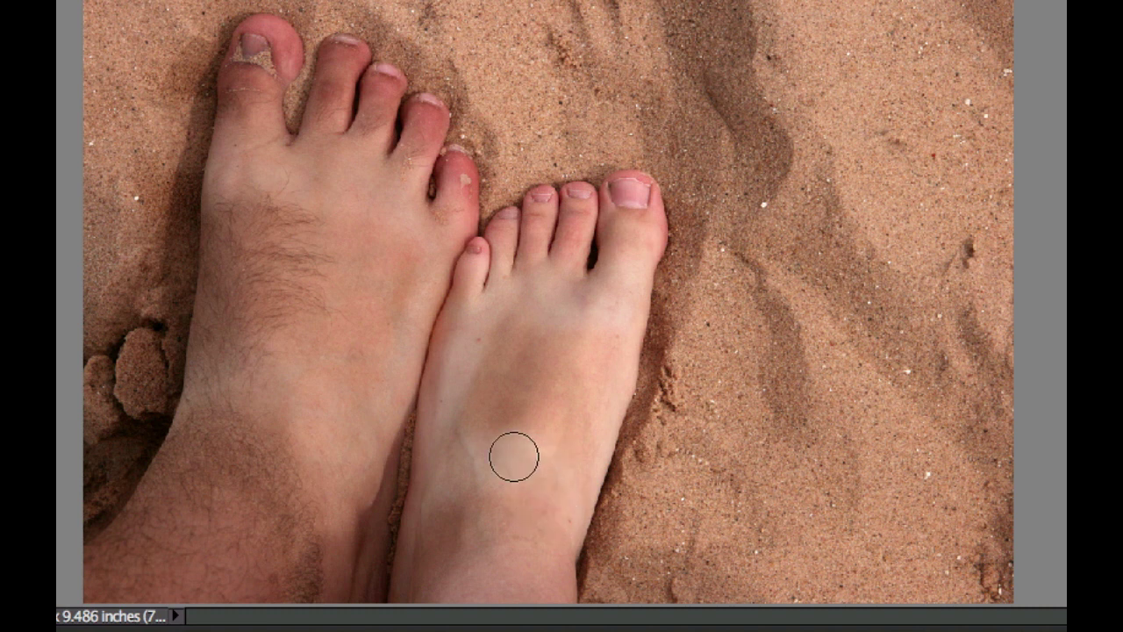
right_click(448, 458)
click(441, 496)
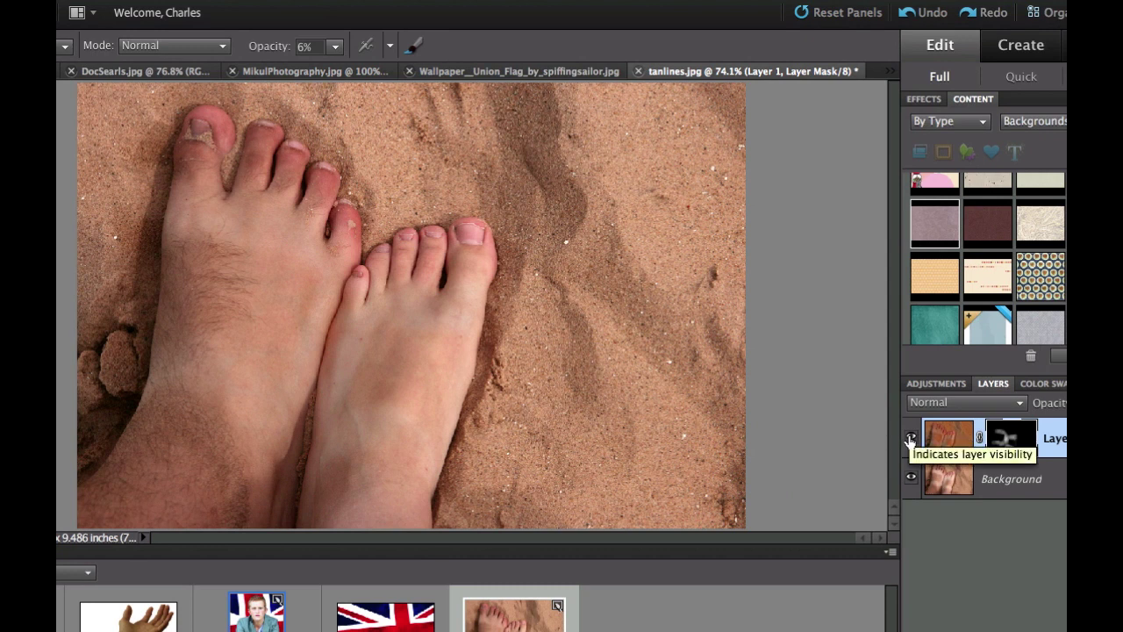
click(910, 438)
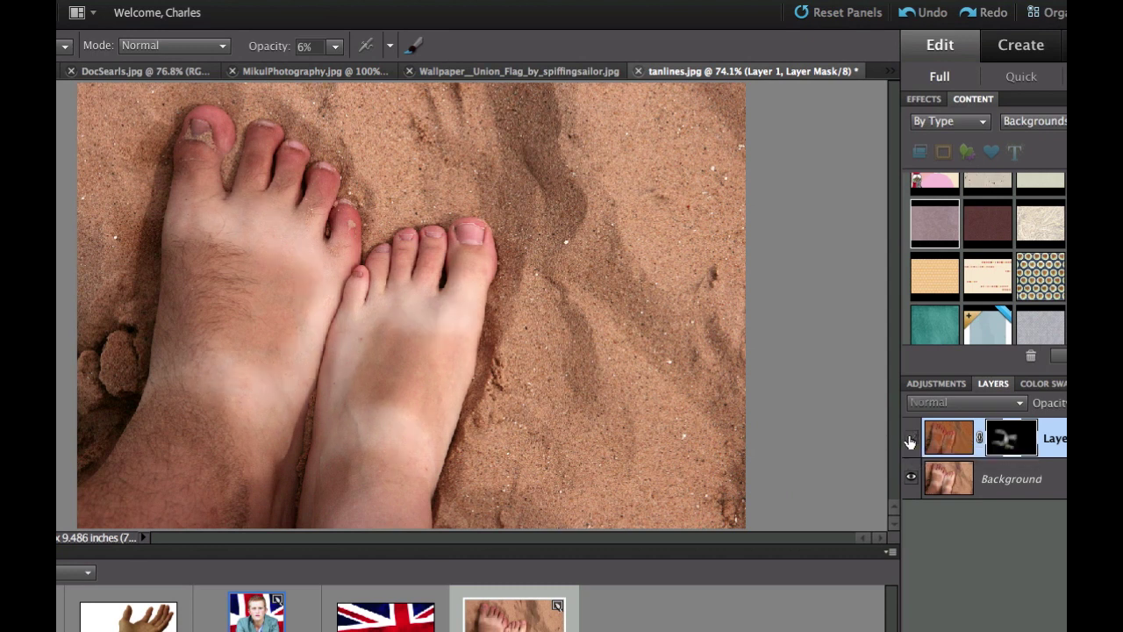
click(909, 440)
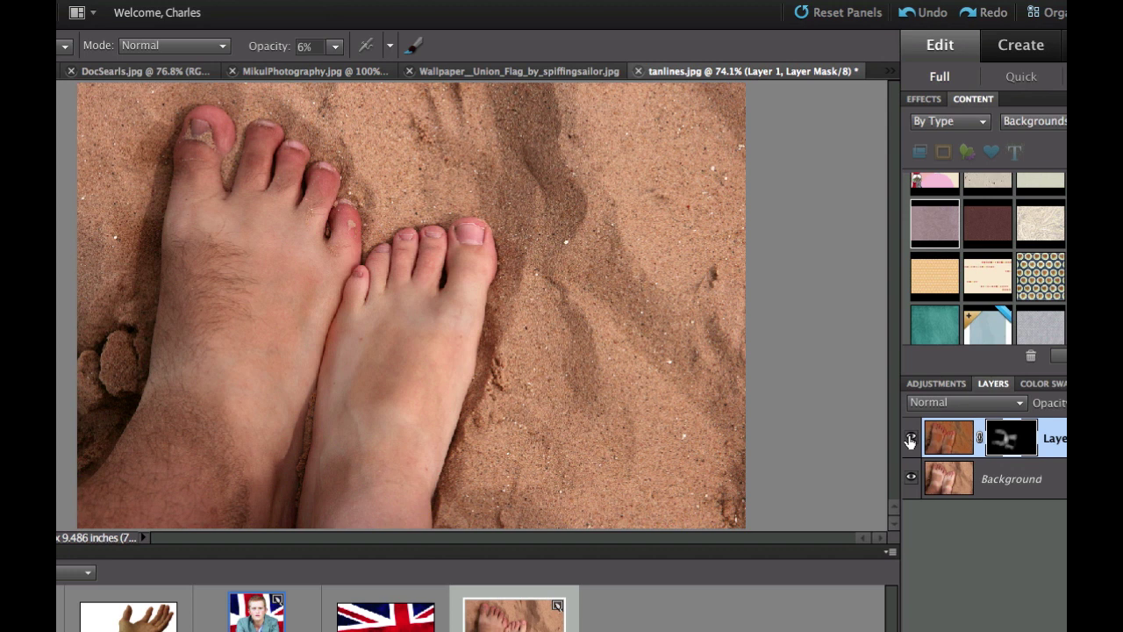
click(910, 439)
click(909, 439)
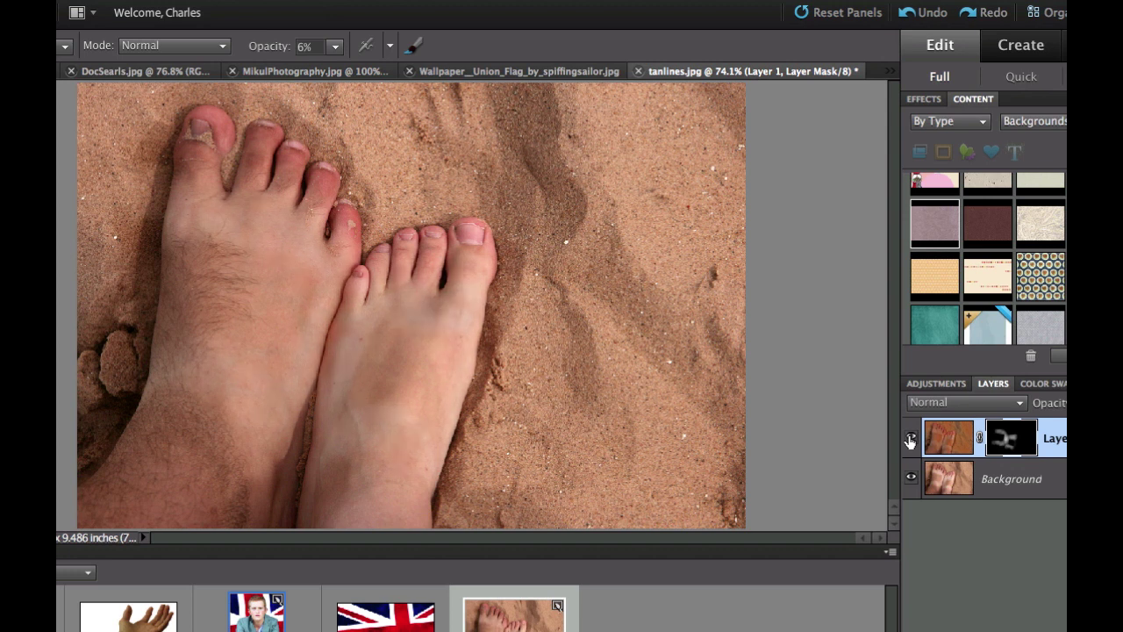